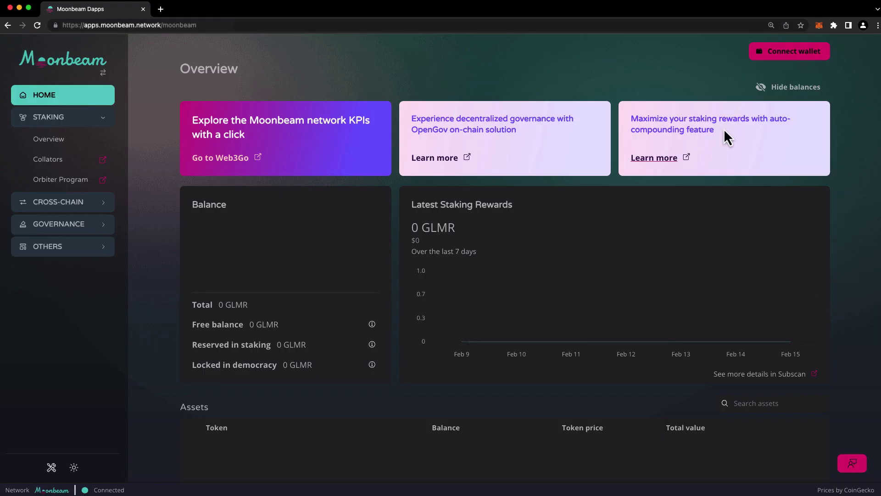
# Connect MetaMask Account 5 to Moonbeam Dapps, showing its 56.586858 GLMR balance.
pyautogui.click(781, 65)
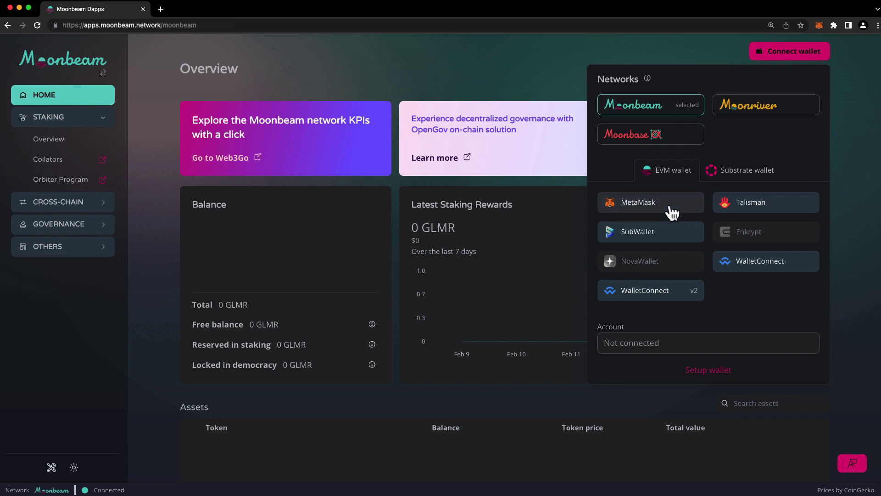
pyautogui.click(654, 208)
pyautogui.scroll(-3, 793, 176)
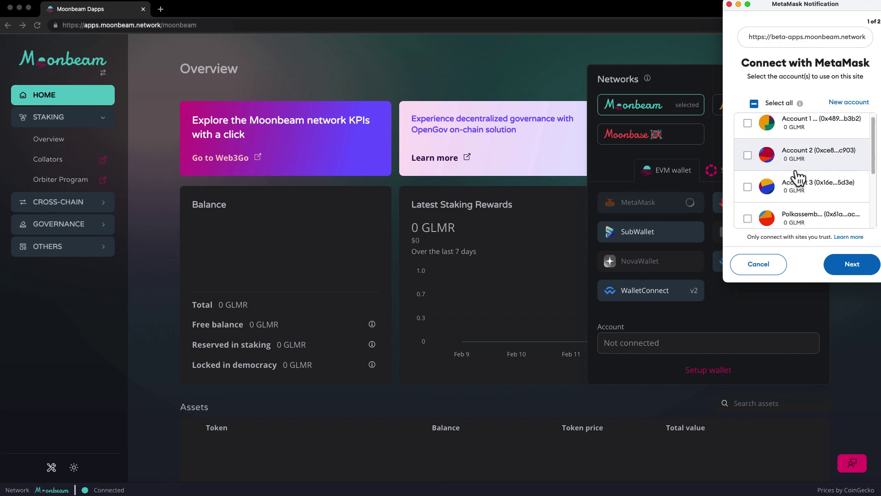
pyautogui.click(793, 180)
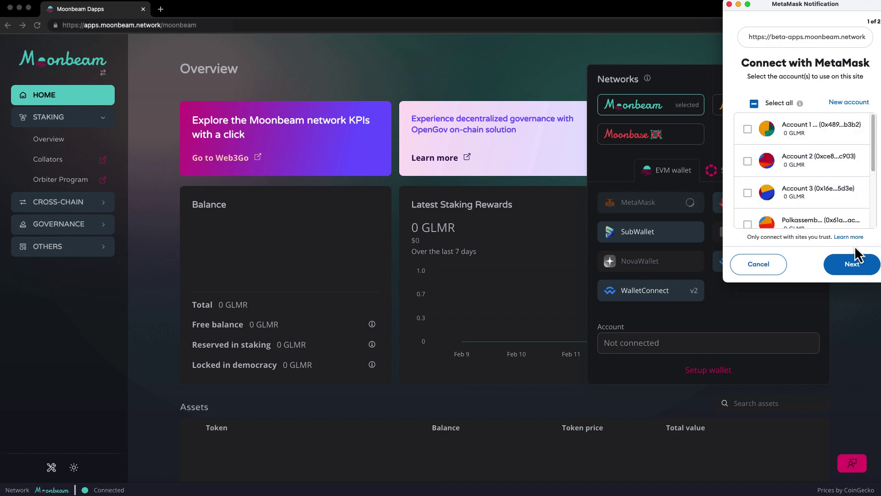
pyautogui.click(867, 276)
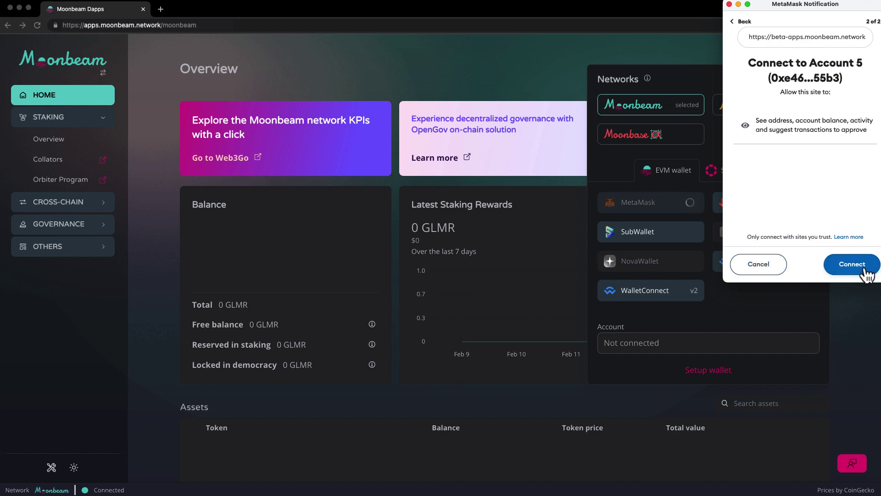
pyautogui.click(867, 271)
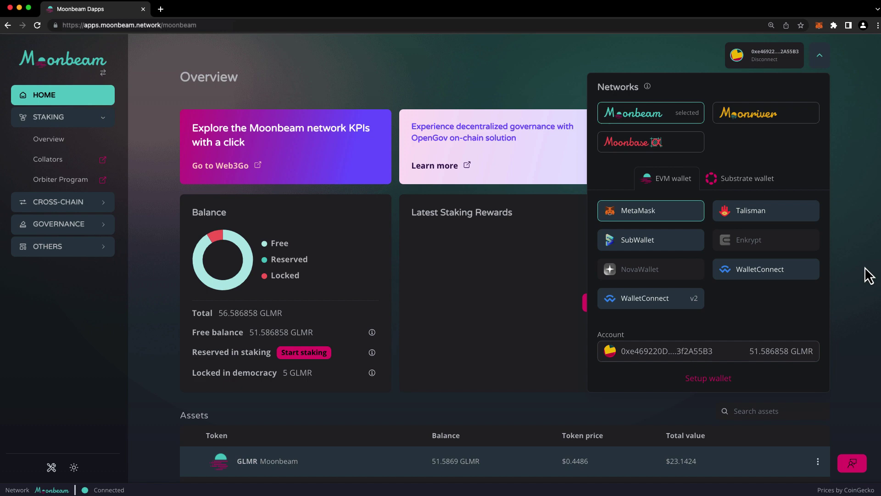
# Collapse the connected-wallet panel to reveal the full Overview.
pyautogui.click(867, 274)
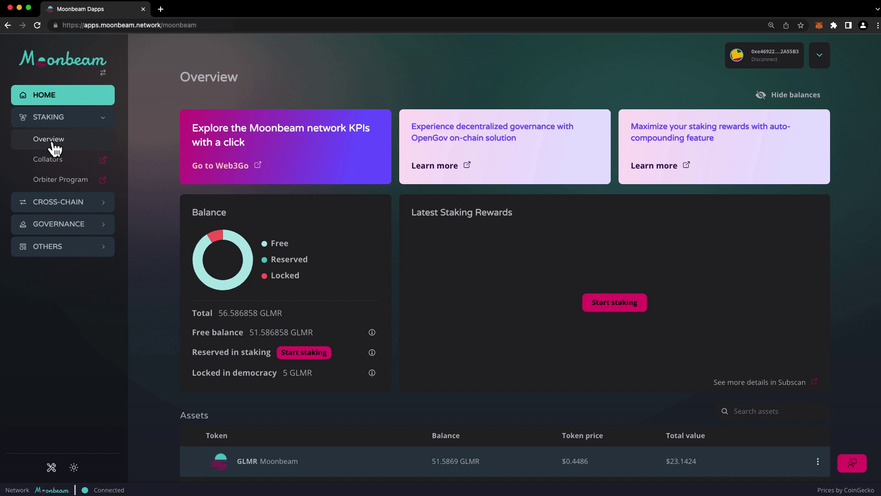
# Go to Staking > Overview to see the Delegate form and empty Delegations list.
pyautogui.click(53, 143)
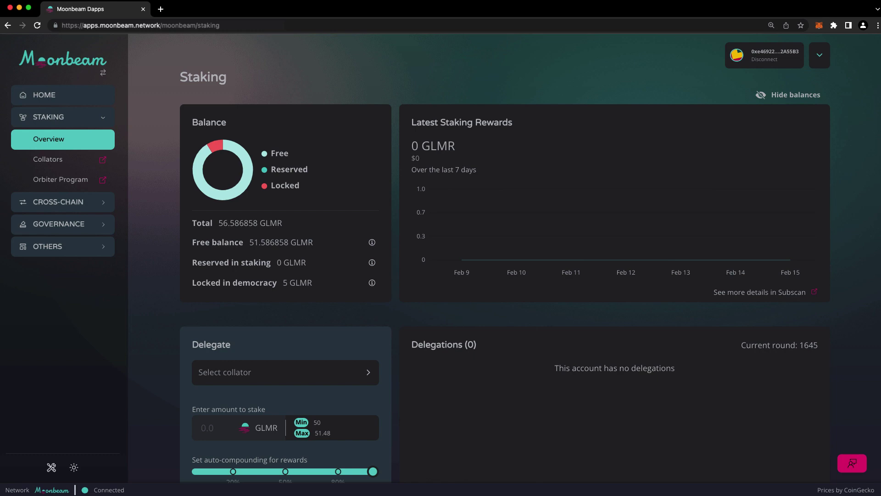
# Open the Select collator list and show the Waiting collators outside the active pool.
pyautogui.click(259, 383)
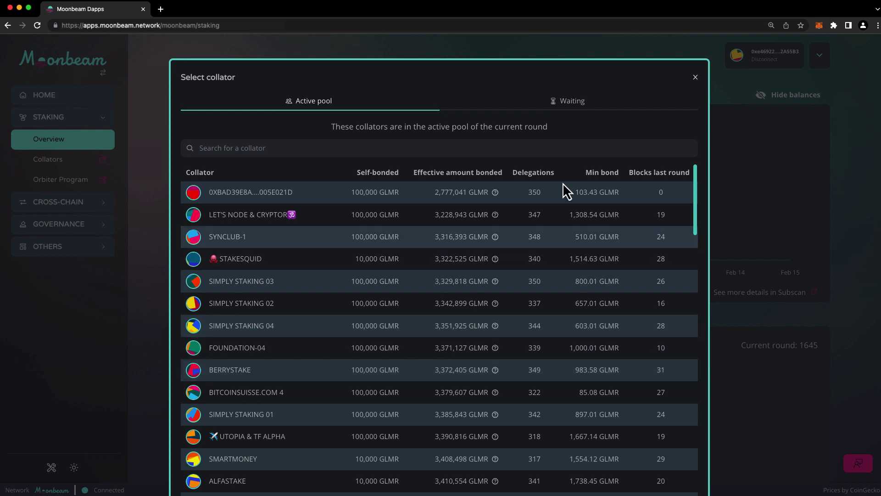
pyautogui.click(601, 104)
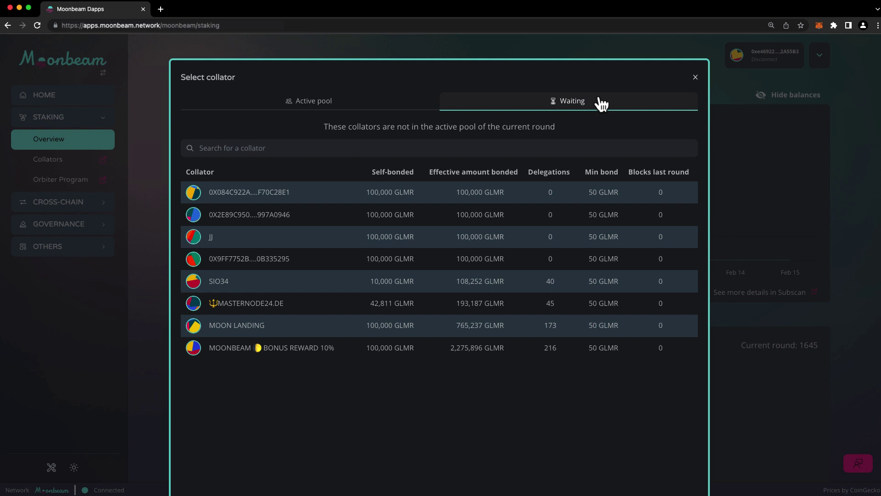
# Switch back to the Active pool collators for round 1645.
pyautogui.click(339, 111)
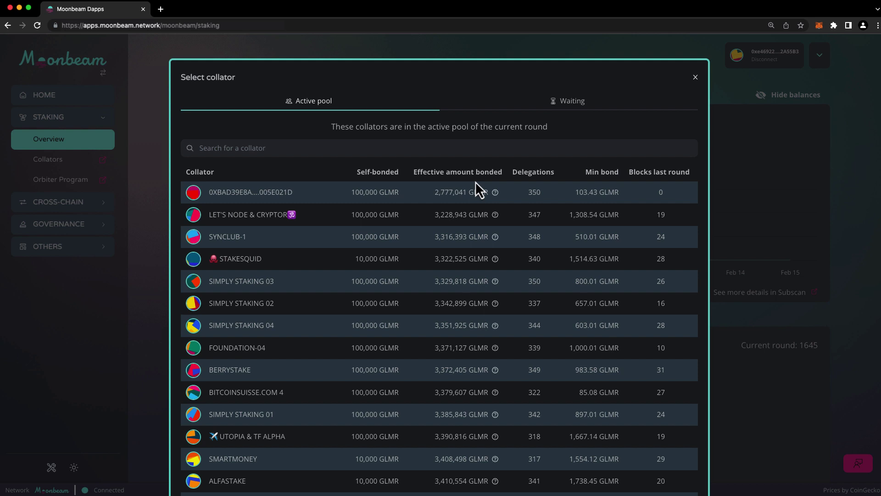
# Scroll down the Active pool list toward the 0X6F21E1C5…2379DBA7 collator.
pyautogui.scroll(-20, 448, 294)
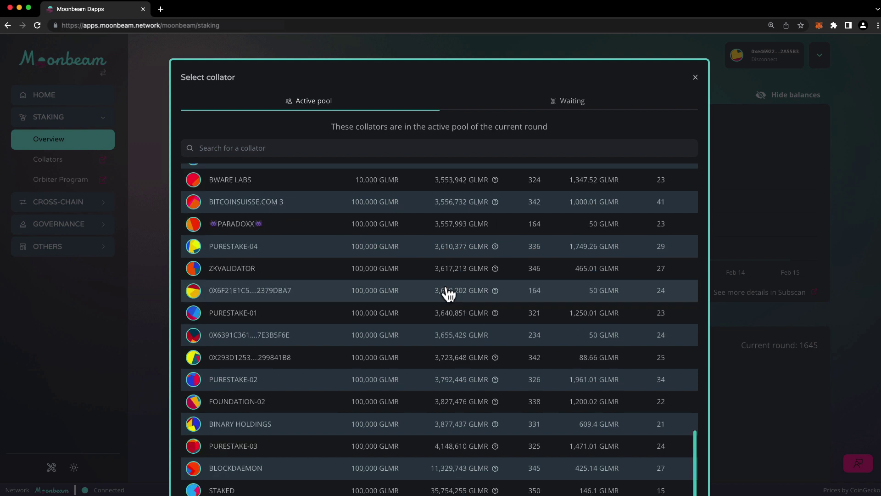
pyautogui.scroll(-2, 311, 297)
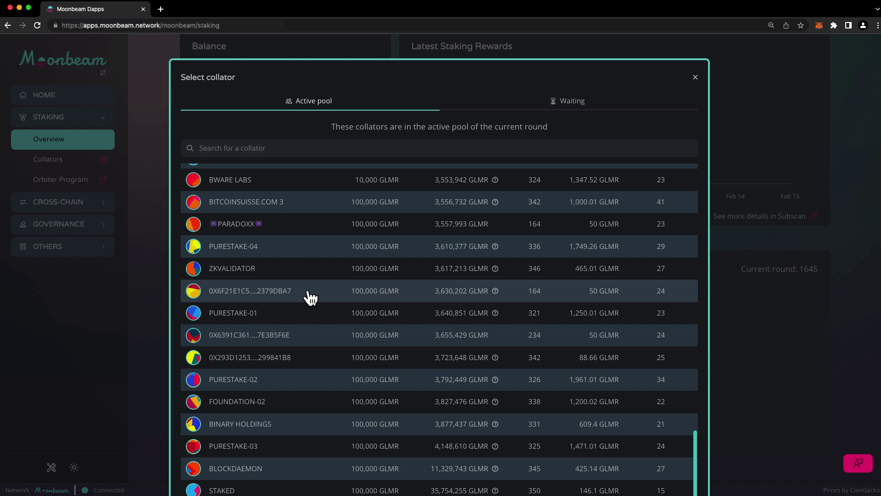
# Choose collator 0X6F21E1C5…2379DBA7, enter 50 GLMR to stake, and keep auto-compounding at 100%.
pyautogui.click(310, 297)
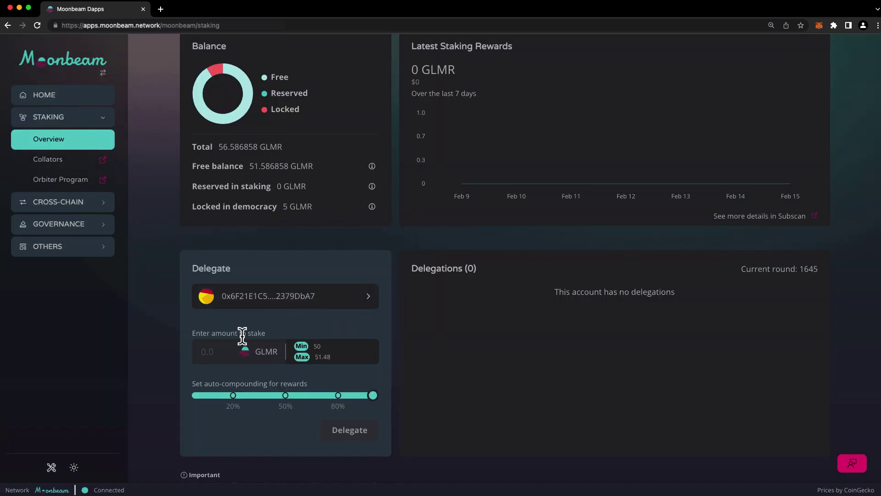
pyautogui.click(206, 357)
pyautogui.write('50')
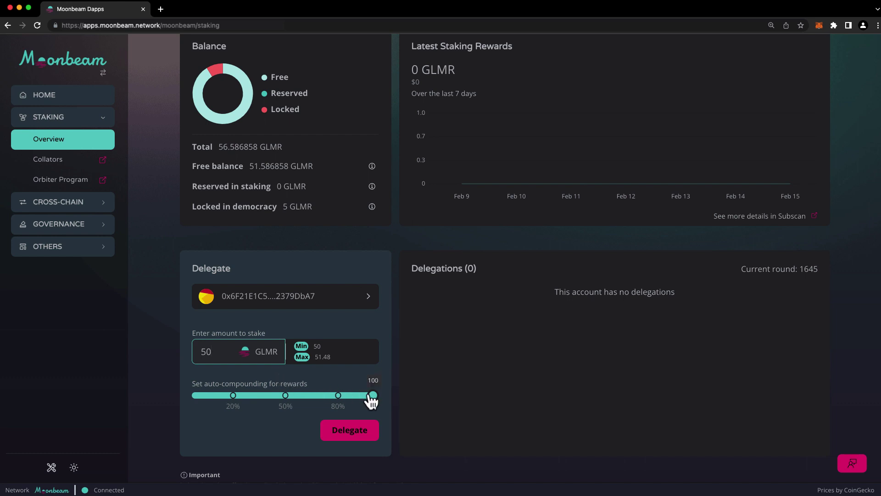
pyautogui.moveTo(370, 394); pyautogui.dragTo(191, 402)
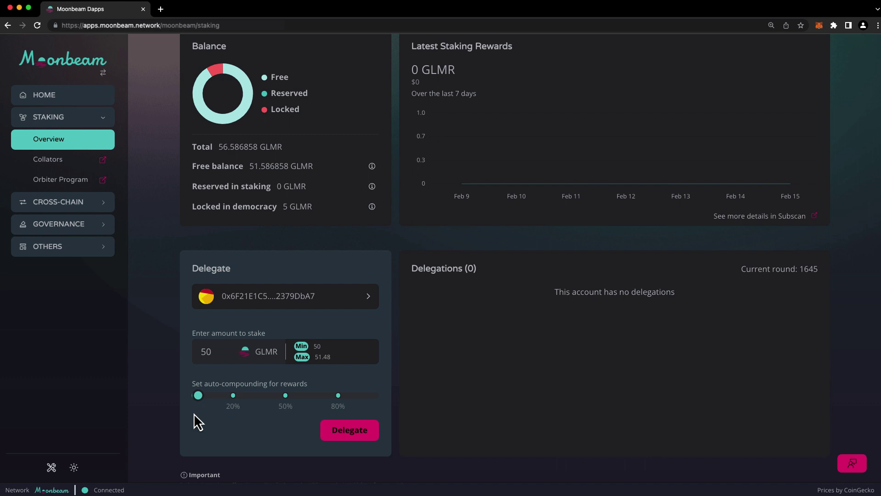
pyautogui.moveTo(199, 398); pyautogui.dragTo(371, 406)
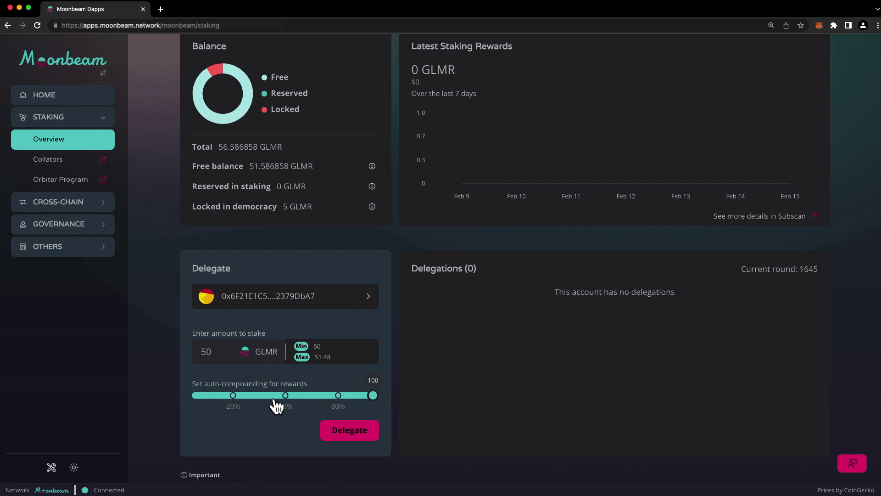
# Submit the 50 GLMR delegation and approve the transaction in MetaMask.
pyautogui.click(351, 433)
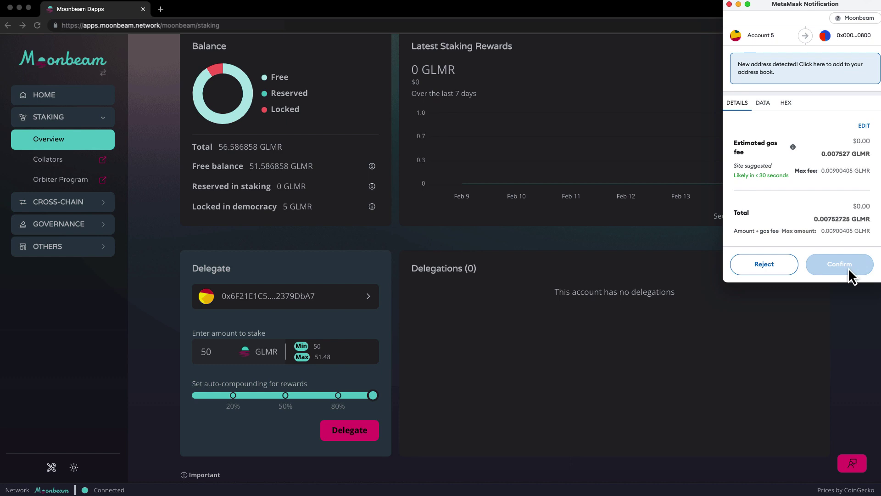
pyautogui.click(848, 268)
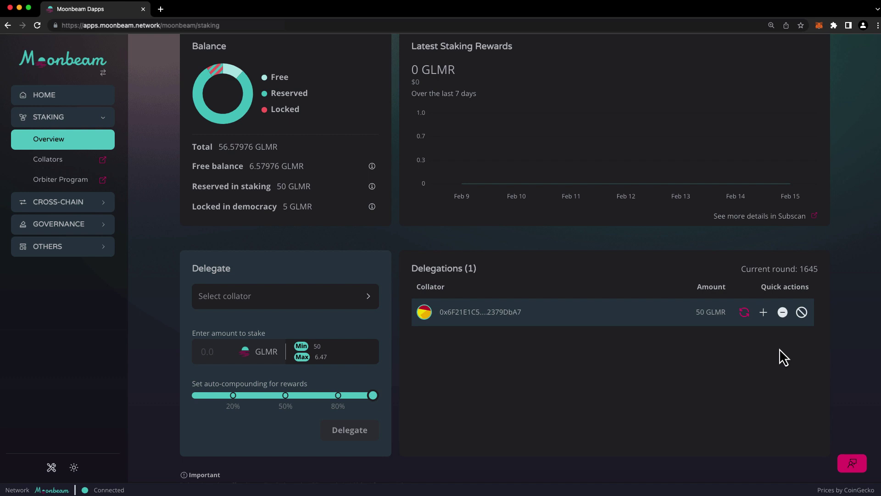
# Bond an extra 1 GLMR to the delegation and approve it in MetaMask.
pyautogui.click(763, 312)
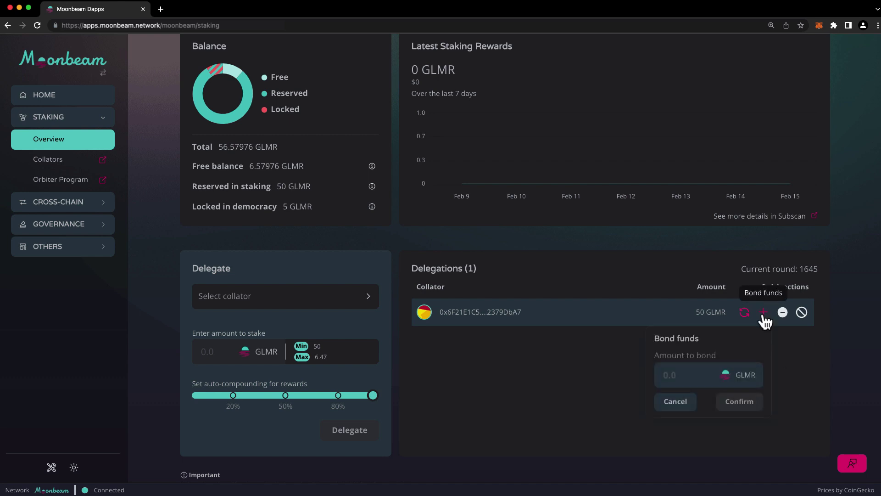
pyautogui.click(690, 375)
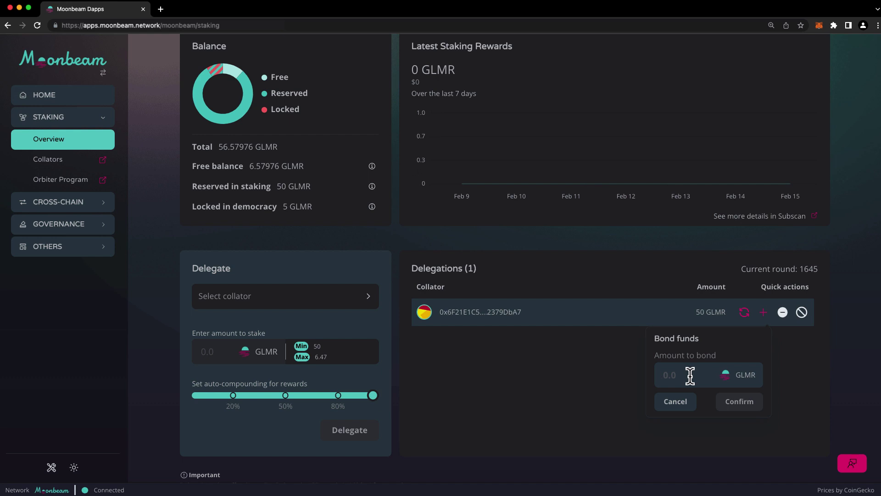
pyautogui.write('1')
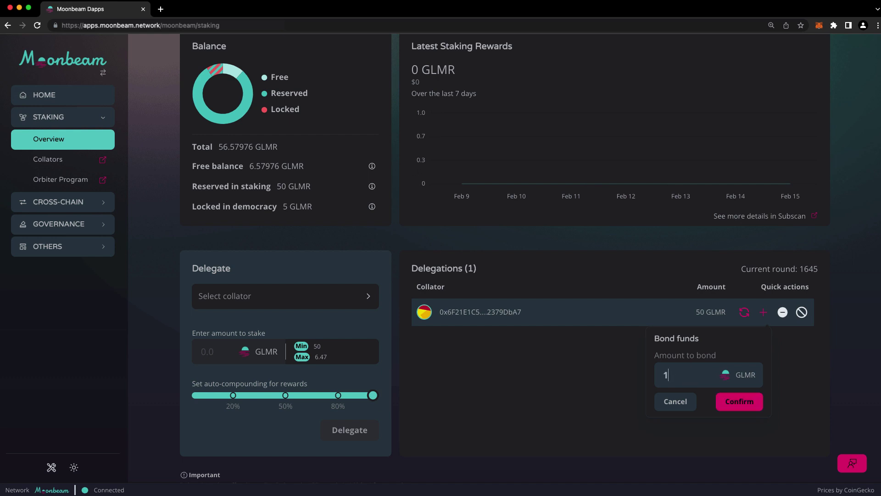
pyautogui.click(734, 401)
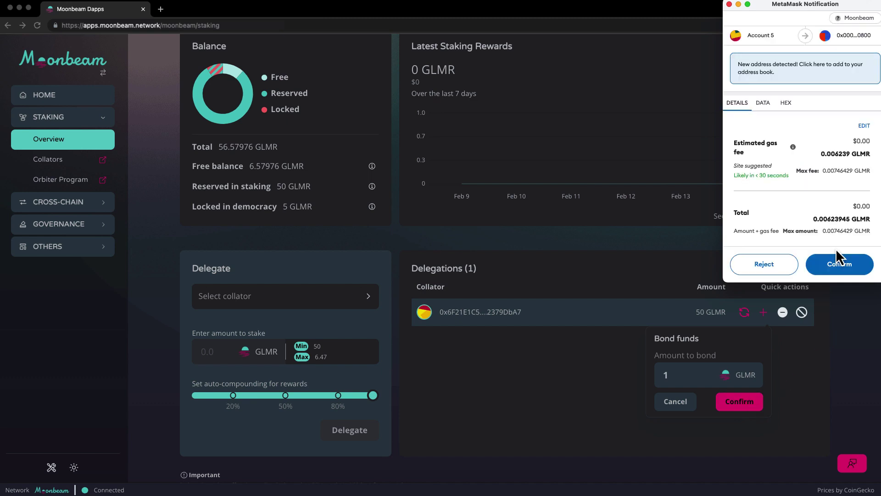
pyautogui.click(842, 265)
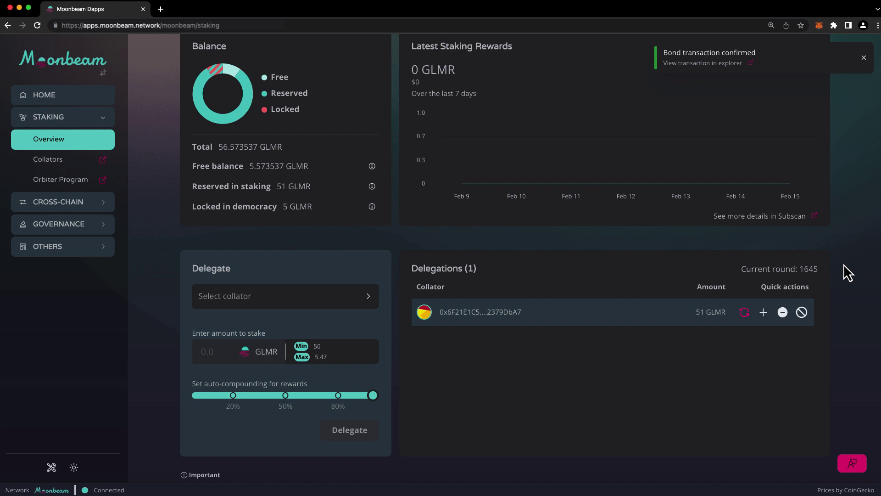
# Change the 51 GLMR delegation's auto-compounding percentage with the slider and confirm.
pyautogui.moveTo(741, 316)
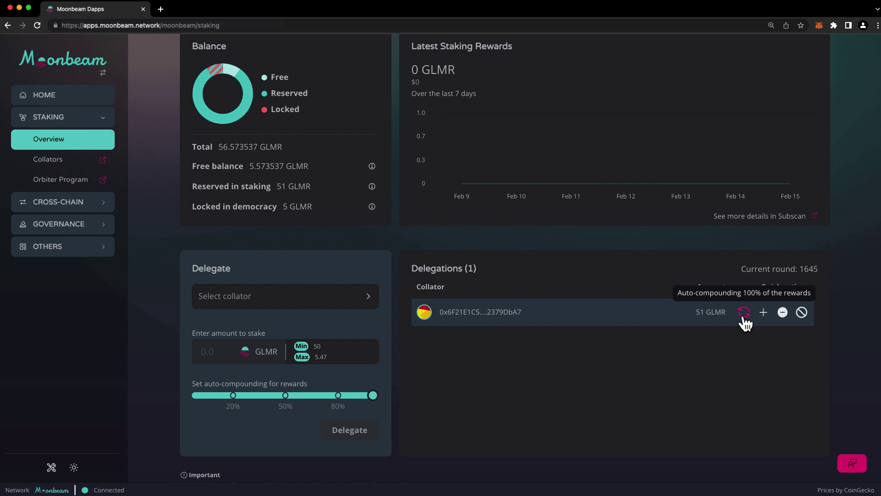
pyautogui.click(743, 312)
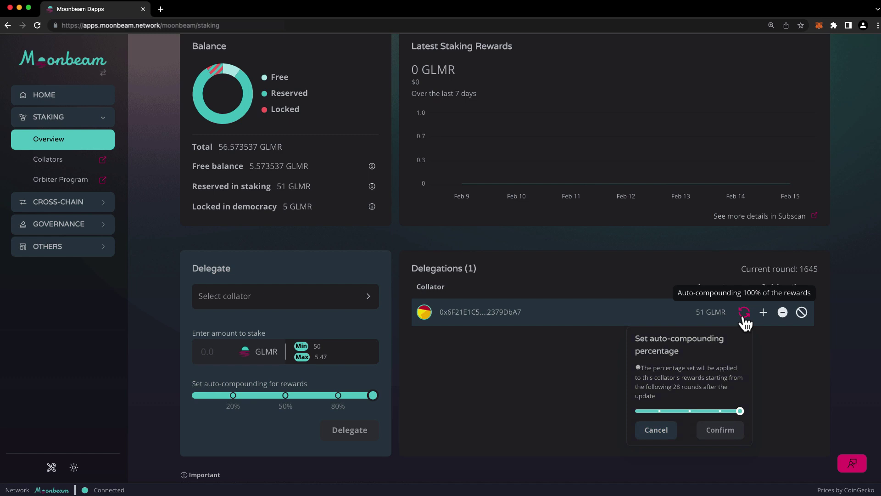
pyautogui.moveTo(740, 413); pyautogui.dragTo(698, 422)
pyautogui.click(719, 429)
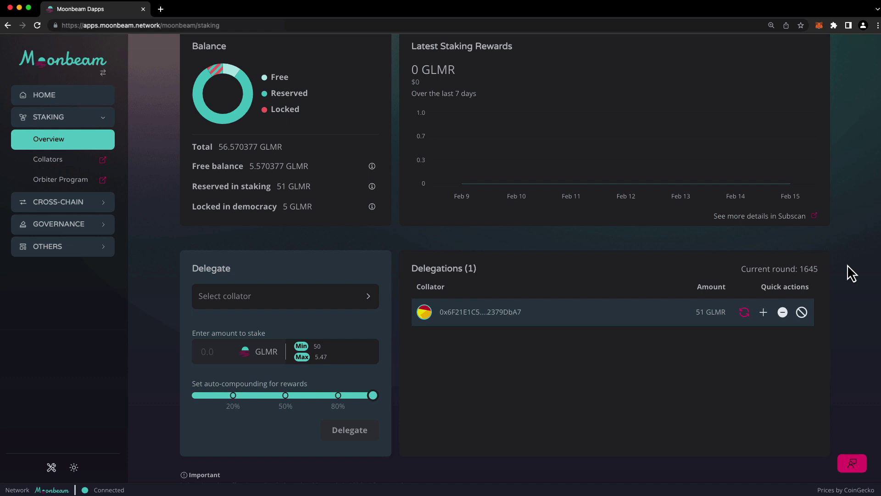
# Submit a 1 GLMR delegation decrease request and approve the transaction in MetaMask.
pyautogui.click(783, 313)
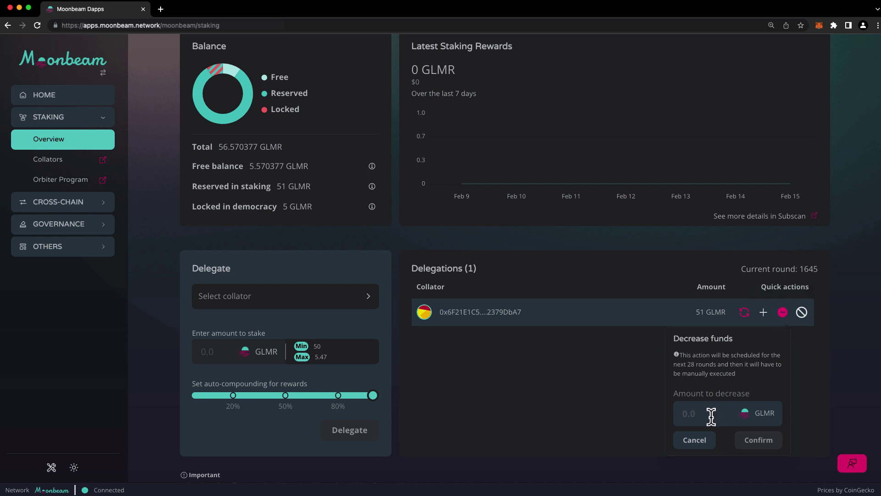
pyautogui.write('1')
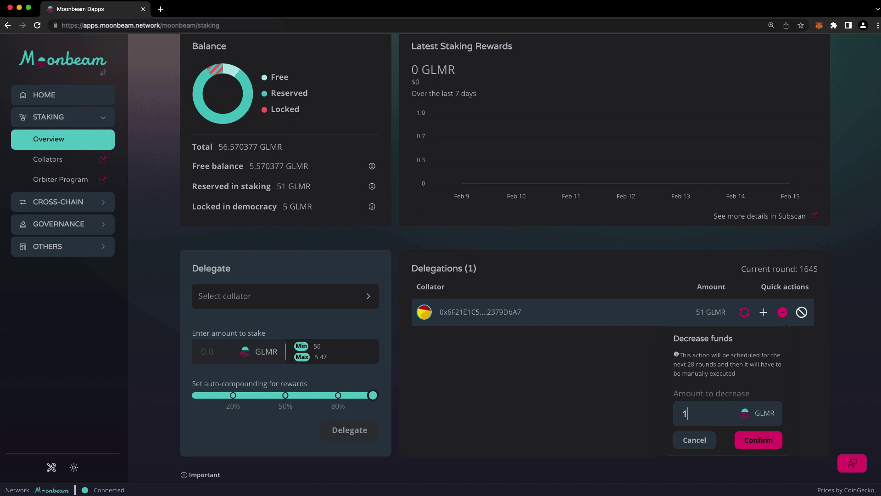
pyautogui.click(752, 441)
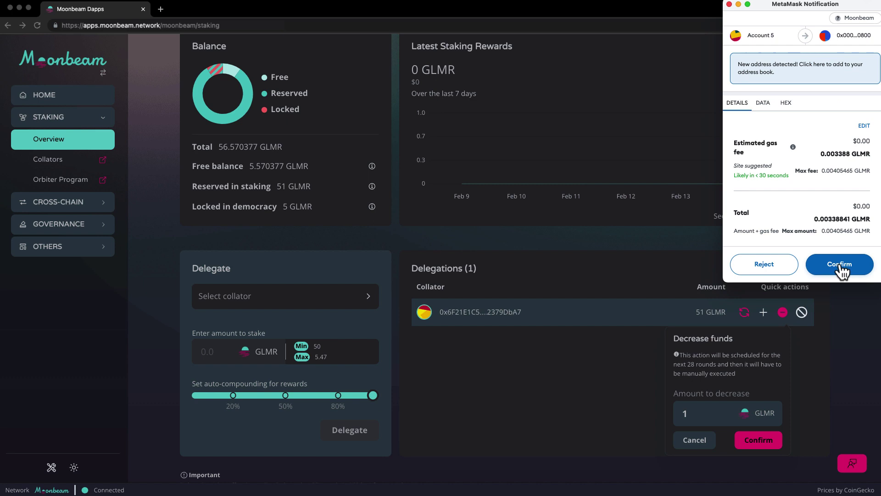
pyautogui.click(840, 264)
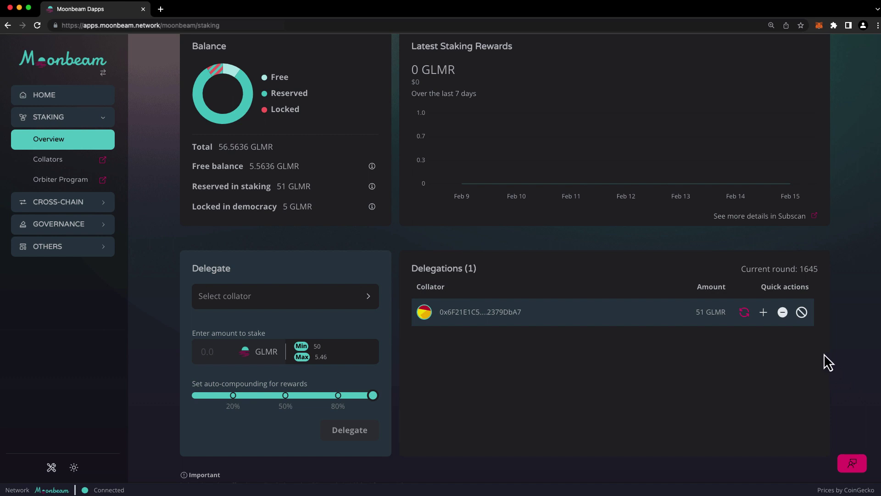
pyautogui.click(802, 312)
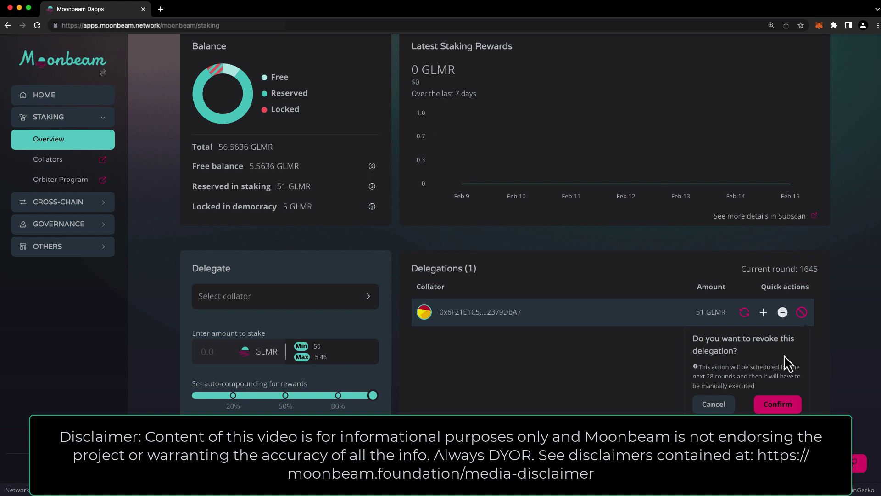
pyautogui.click(815, 368)
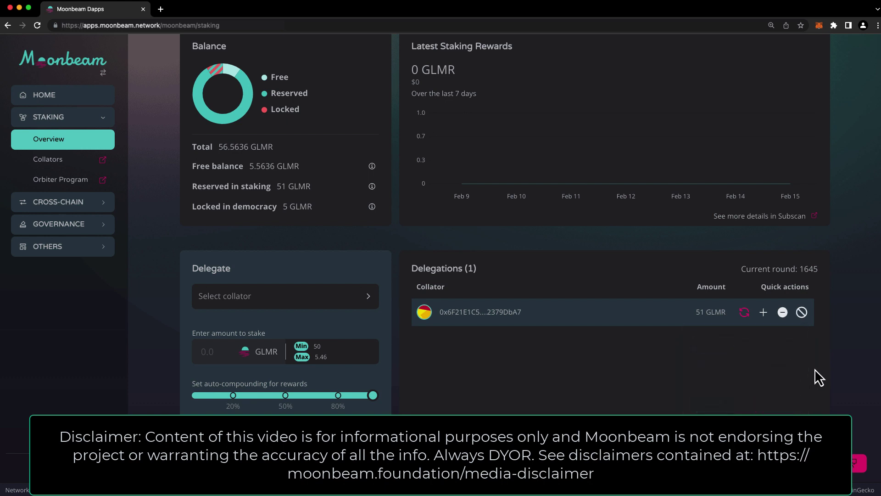